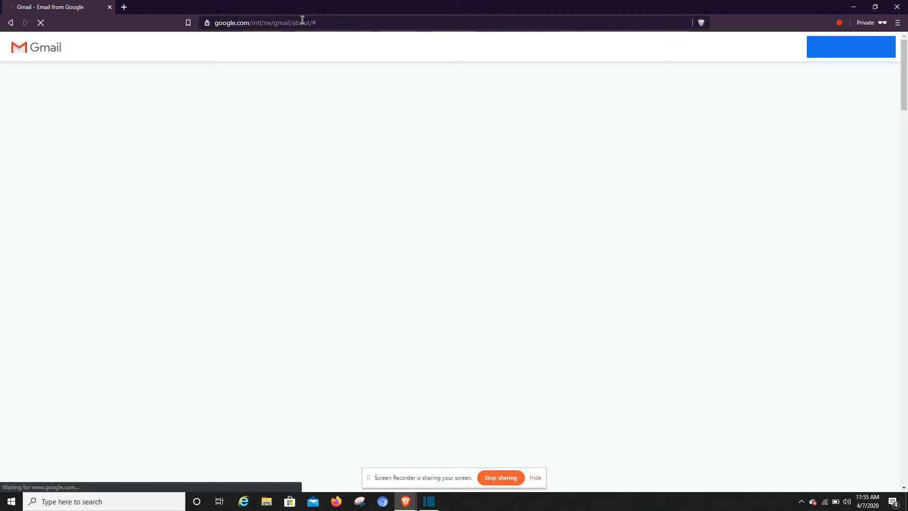
Open the Google sign-in page for Gmail and bring up its display-language list.
left_click(769, 47)
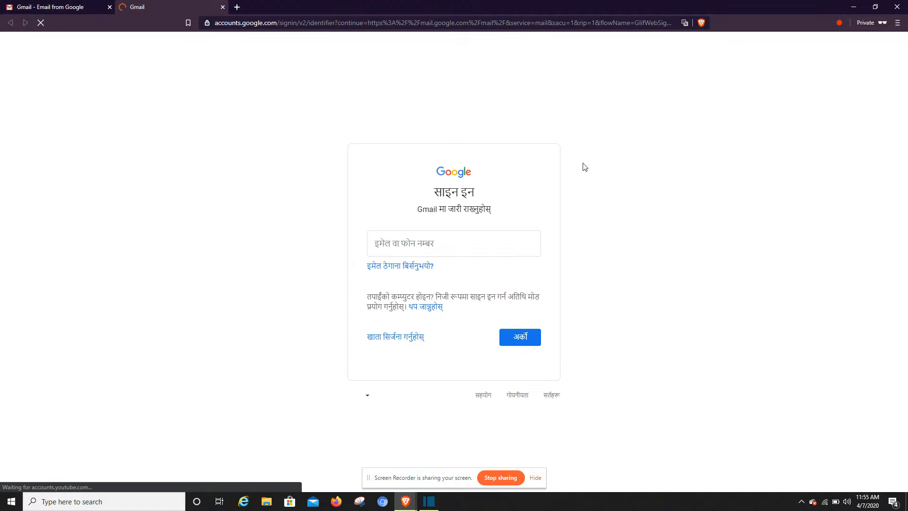
left_click(355, 396)
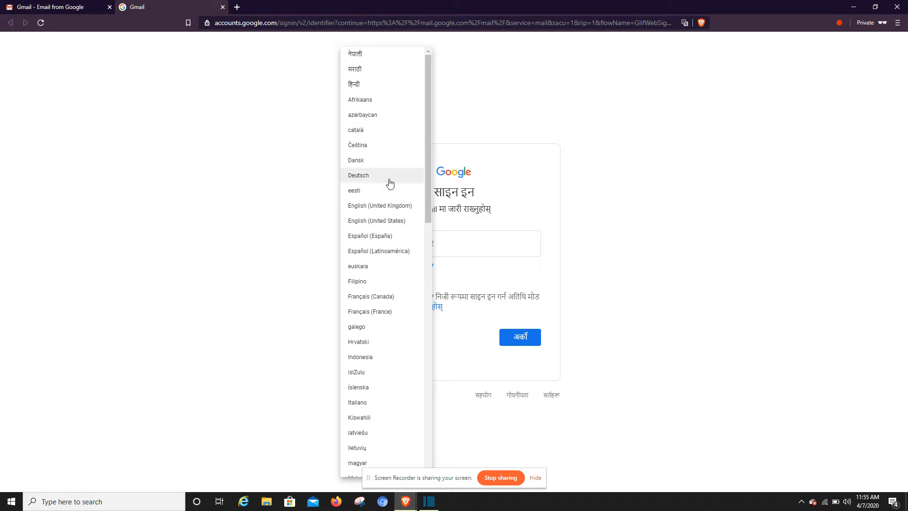
Switch the page to English (United Kingdom) and choose Create account > For myself.
left_click(383, 208)
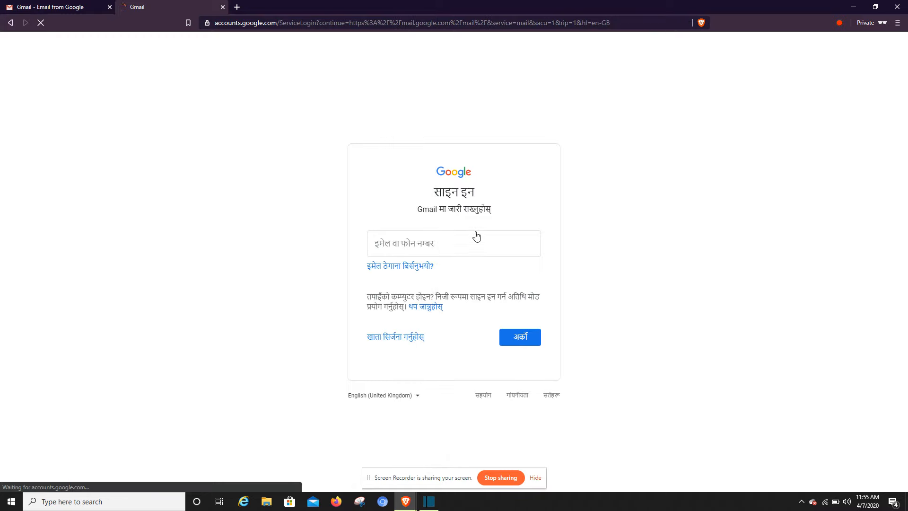
left_click(431, 240)
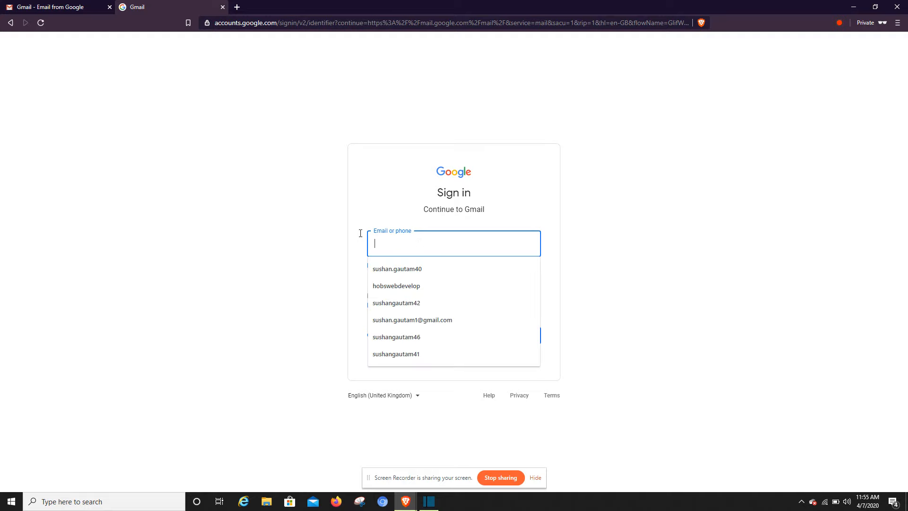
left_click(398, 339)
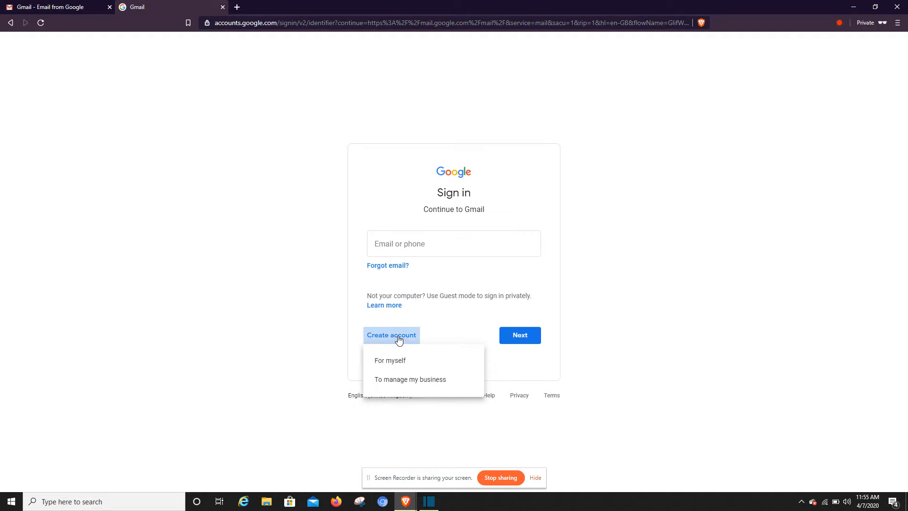
left_click(387, 361)
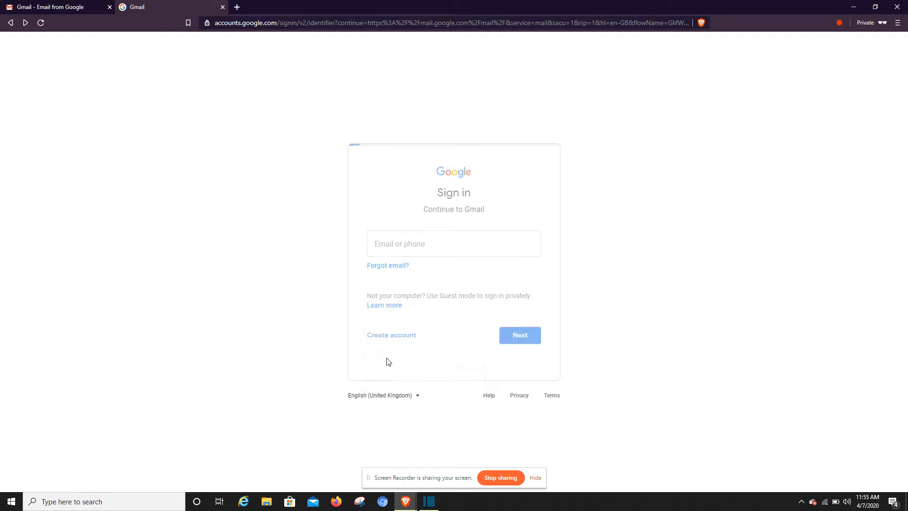
left_click(349, 233)
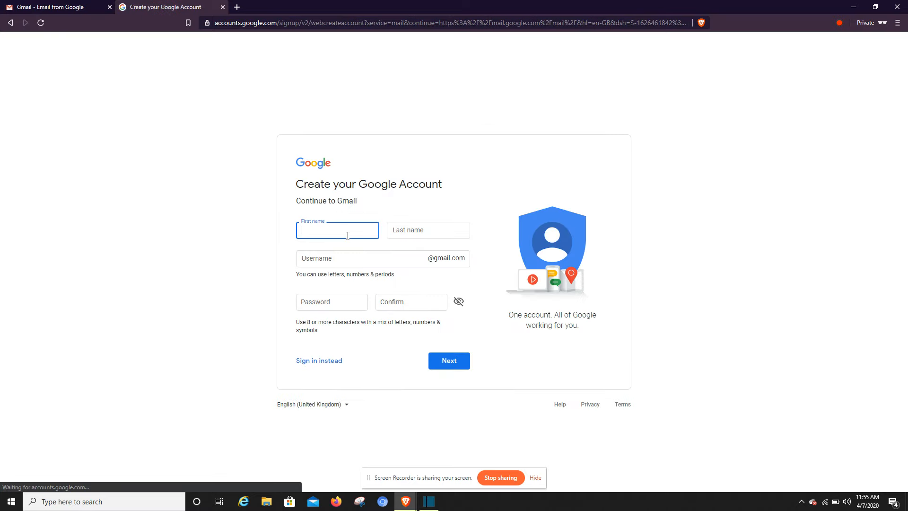
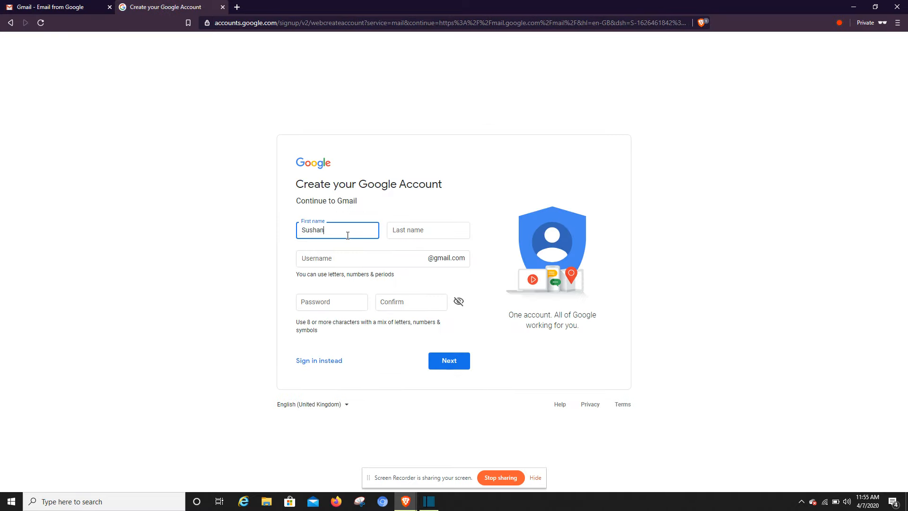
Enter the user's first and last name in the sign-up form.
key("Tab")
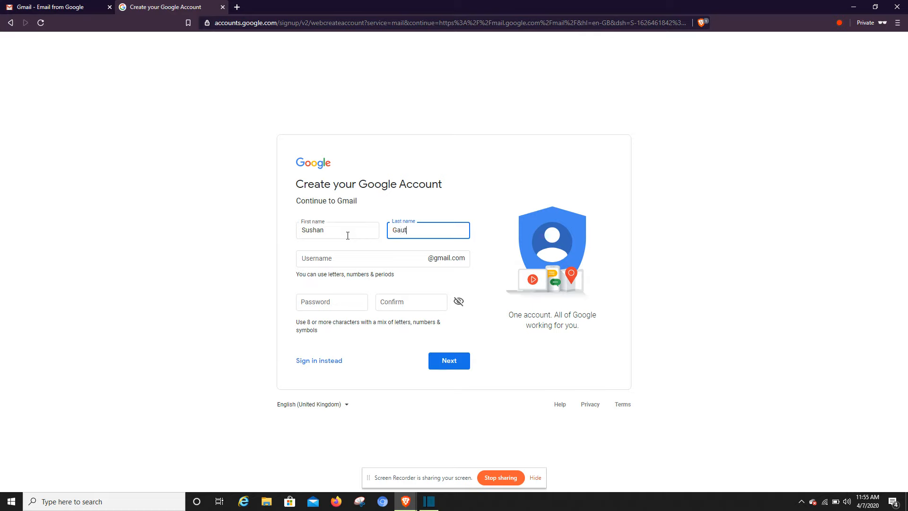
key("Tab")
Fill in the chosen username, correcting a partial first attempt.
left_click(347, 236)
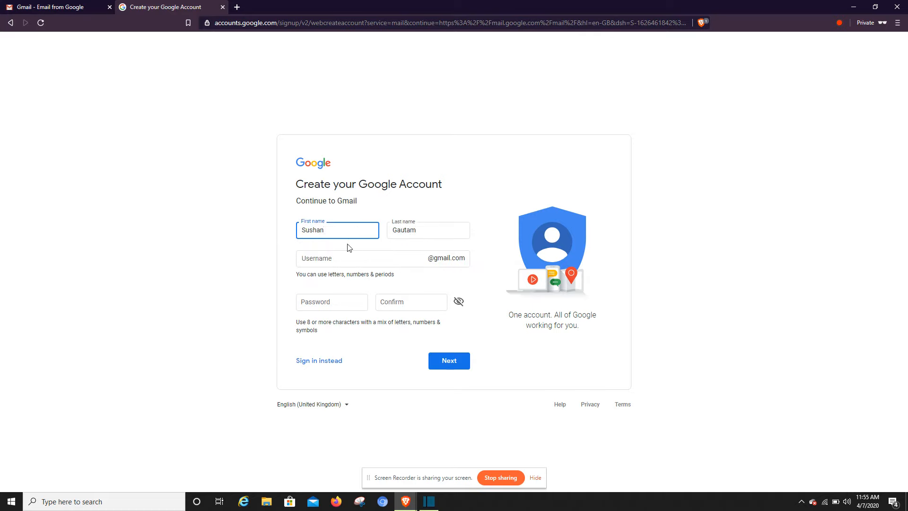
left_click(349, 252)
type("sush")
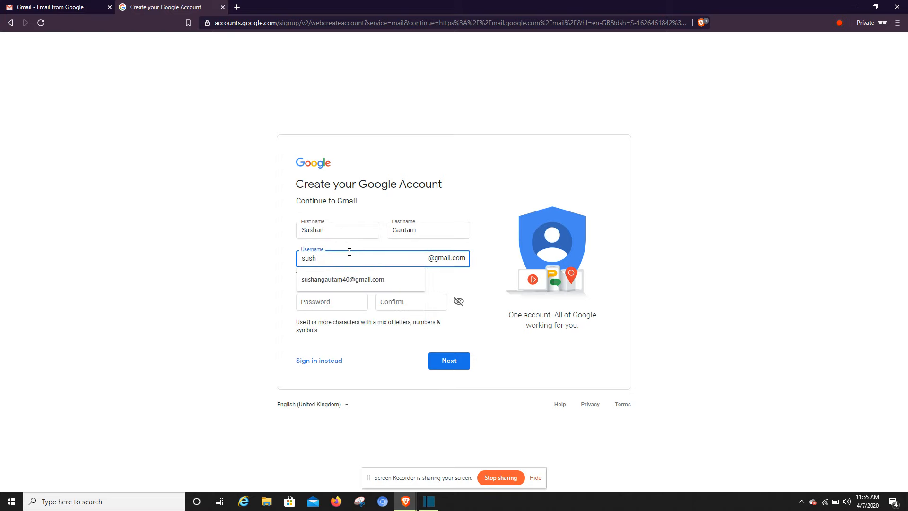
key("BackSpace")
key("BackSpace")
key("BackSpace")
key("BackSpace")
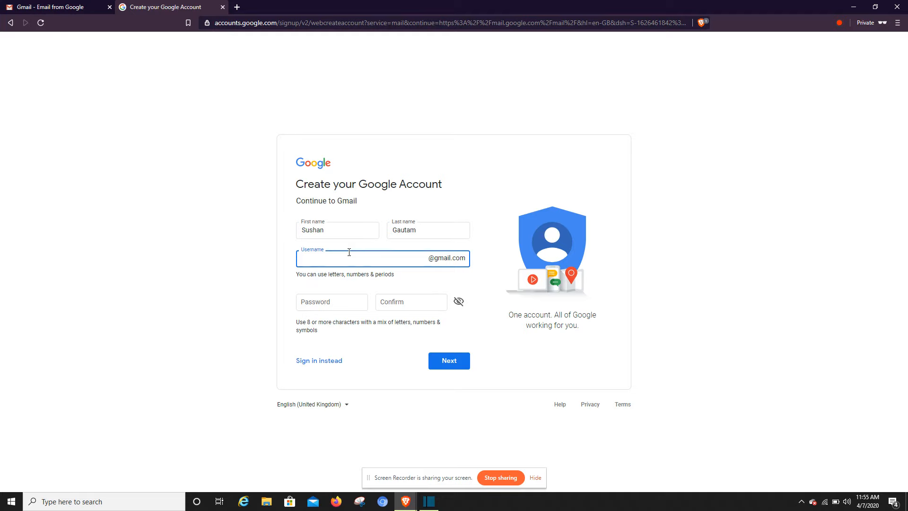
left_click(349, 252)
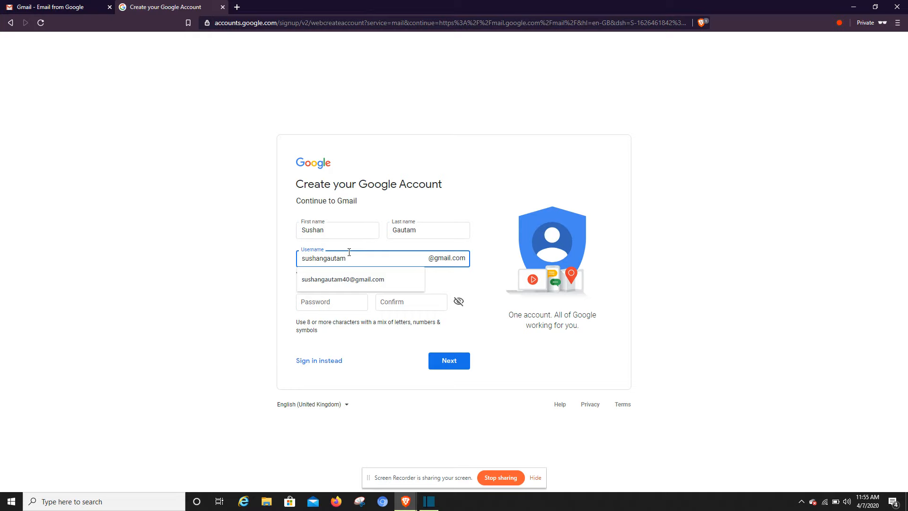
Enter the account password, confirm it, and submit the form with Next.
left_click(326, 301)
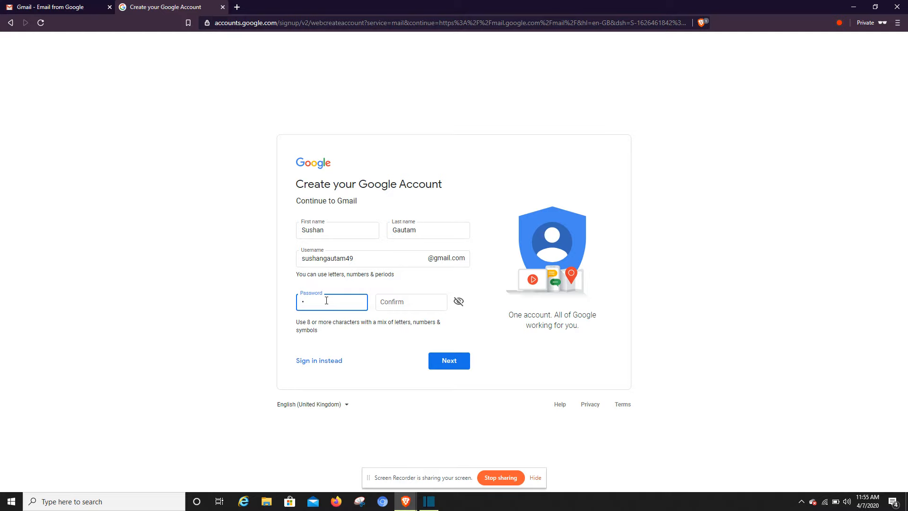
type("•••••••••••")
key("Tab")
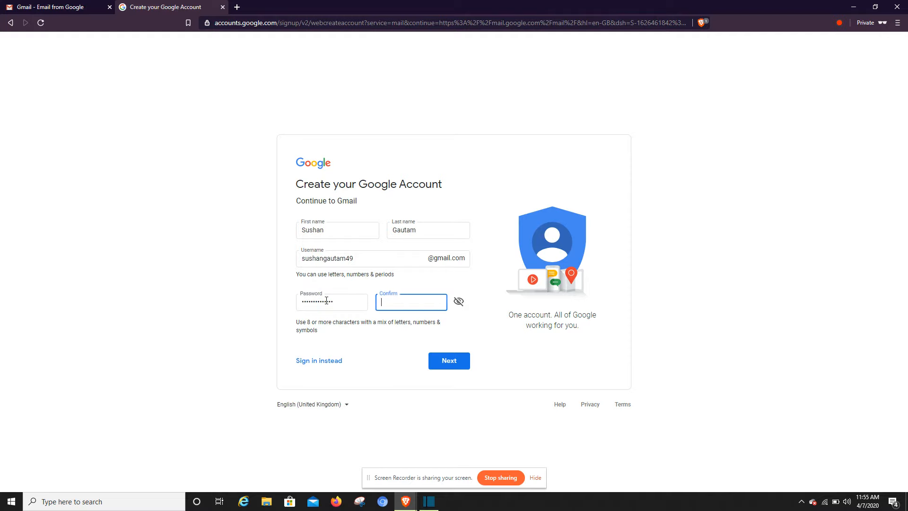
type("•••••••••••••")
left_click(441, 356)
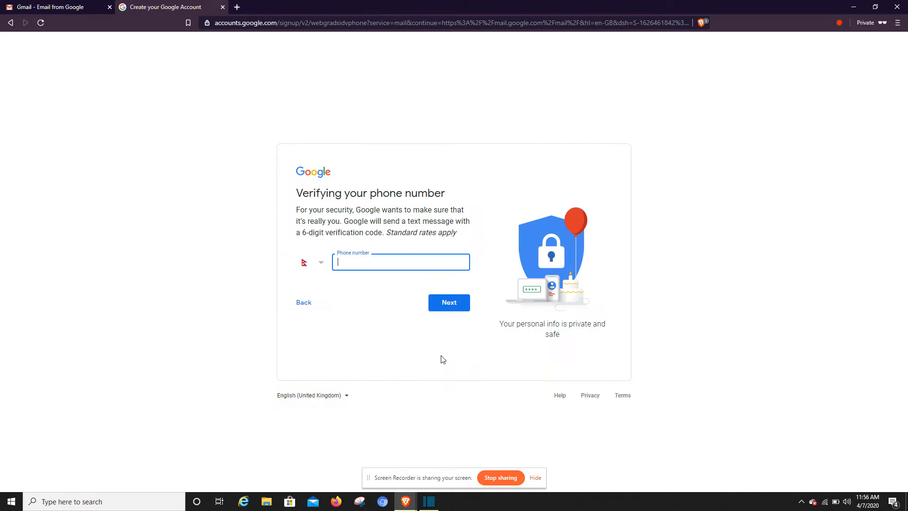
Keep Nepal as the country calling code, dismissing the browser's private-window options.
left_click(319, 263)
left_click(265, 259)
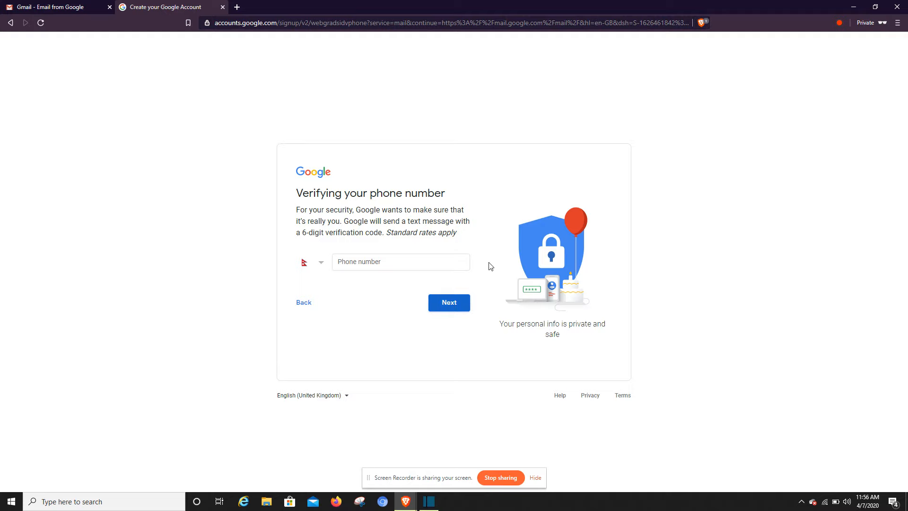
left_click(876, 24)
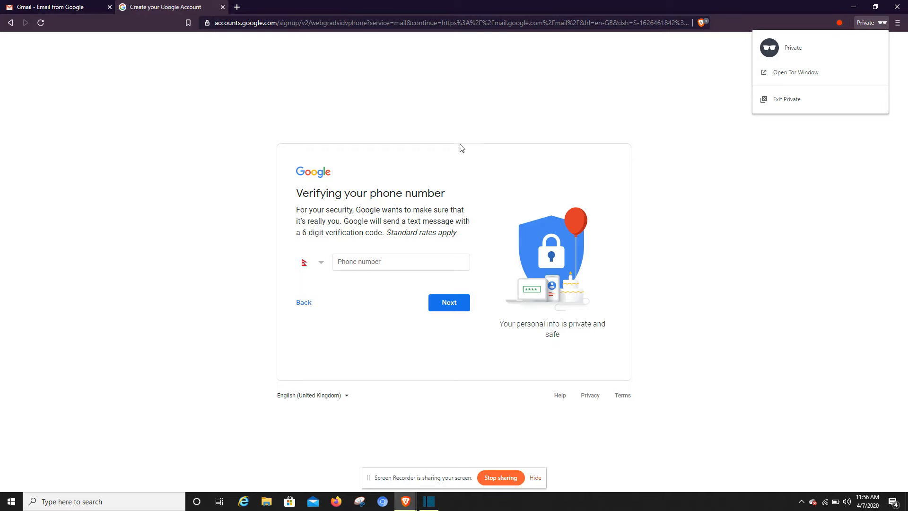
left_click(401, 269)
Enter the mobile phone number and submit it for verification.
left_click(394, 263)
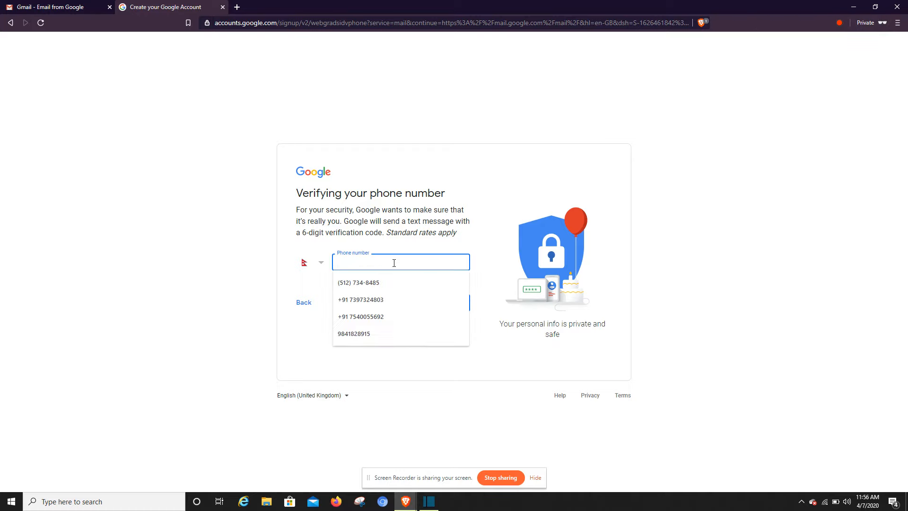
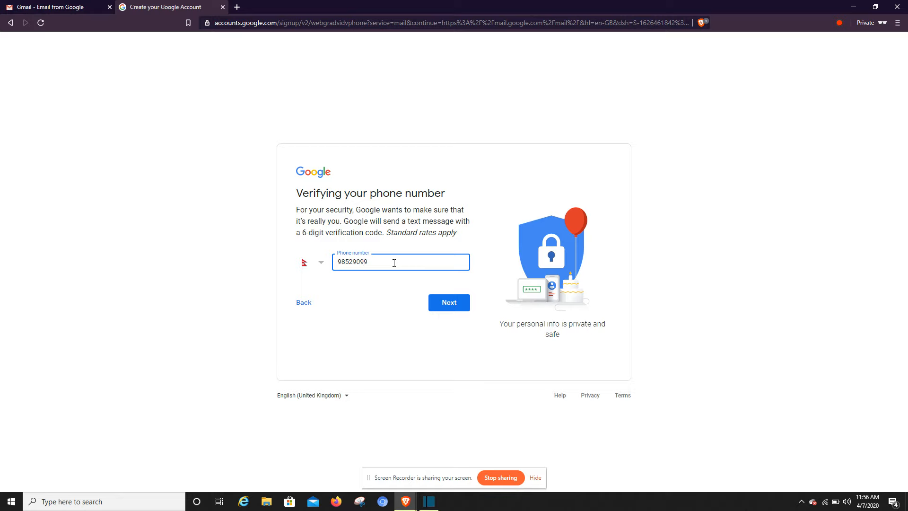
key("Return")
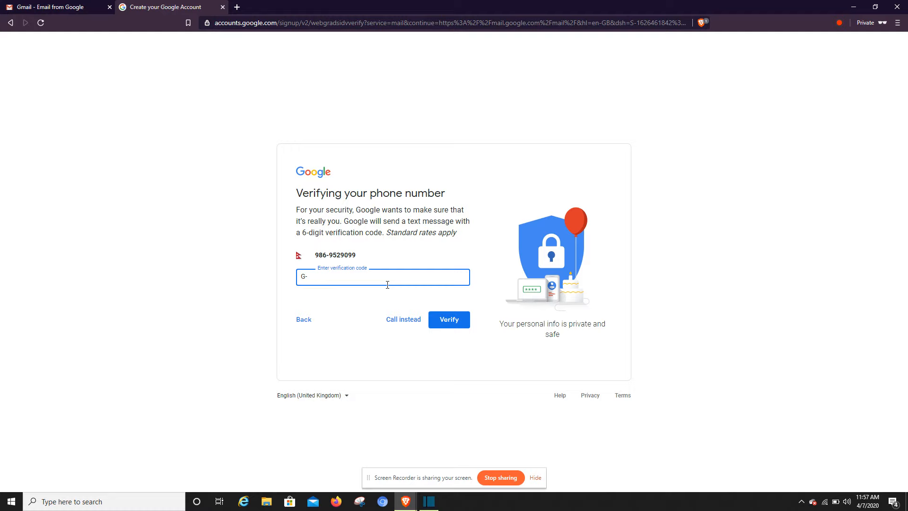
Request the verification code by voice call and focus the G- code entry.
left_click(398, 320)
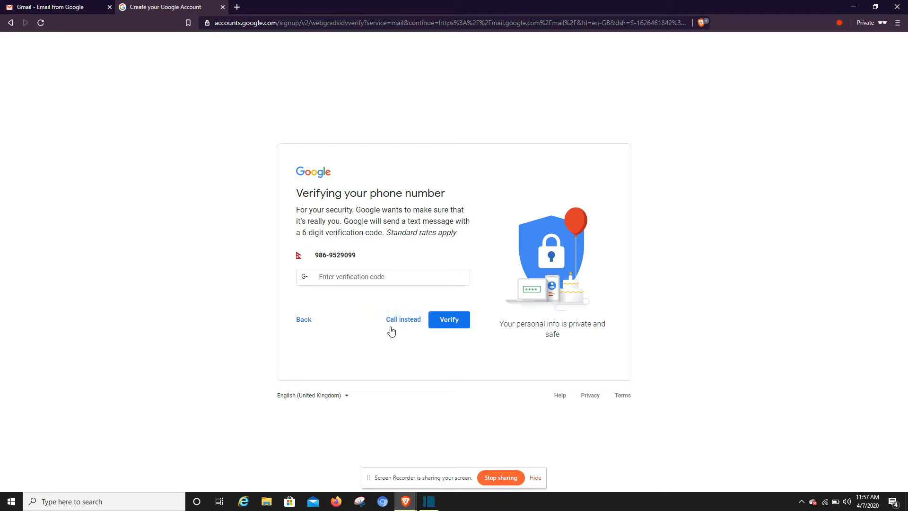
left_click(393, 326)
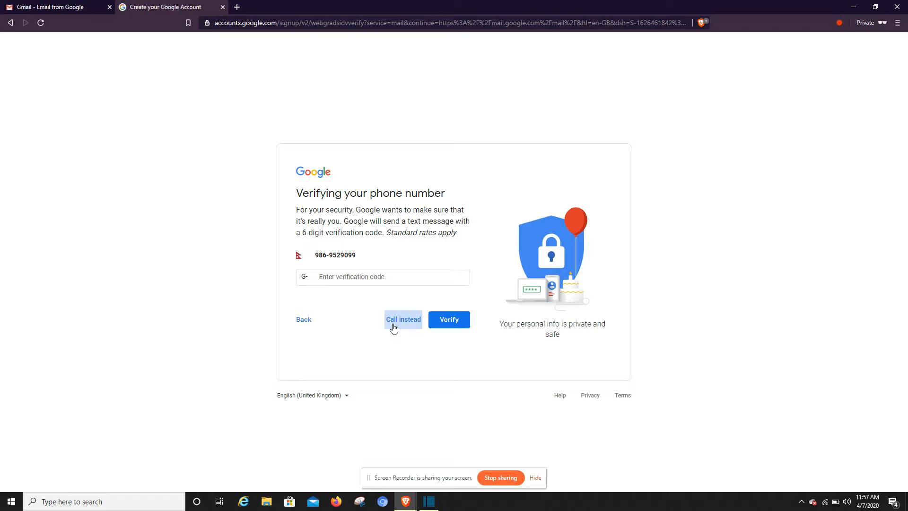
left_click(325, 277)
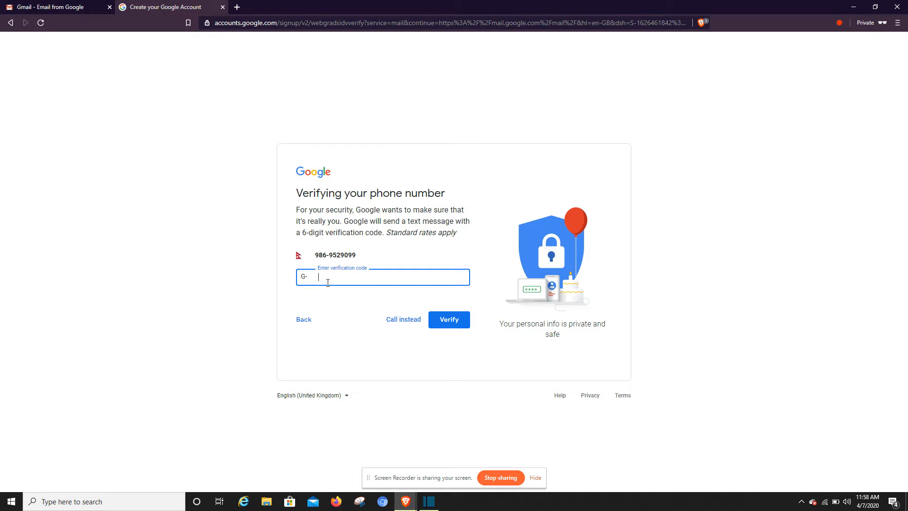
Go back, submit a different phone number, and continue past the Something went wrong error.
left_click(307, 317)
left_click(380, 262)
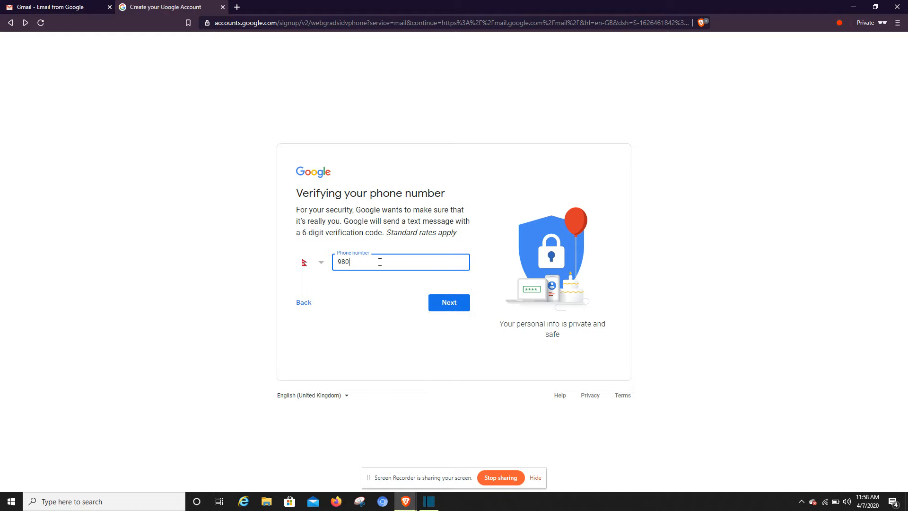
left_click(445, 301)
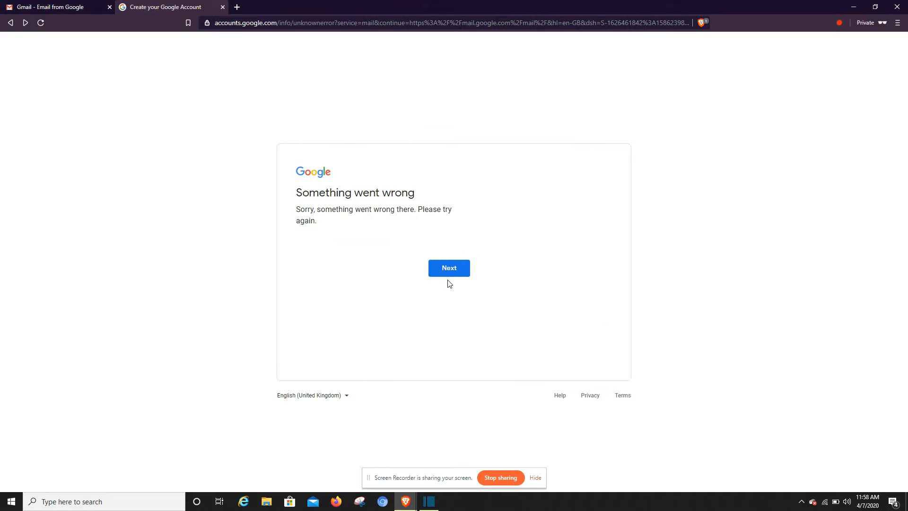
left_click(446, 275)
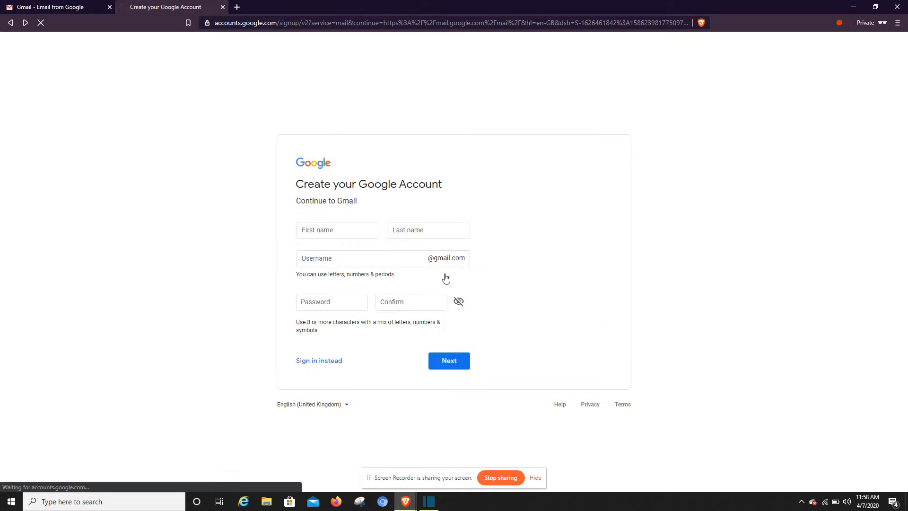